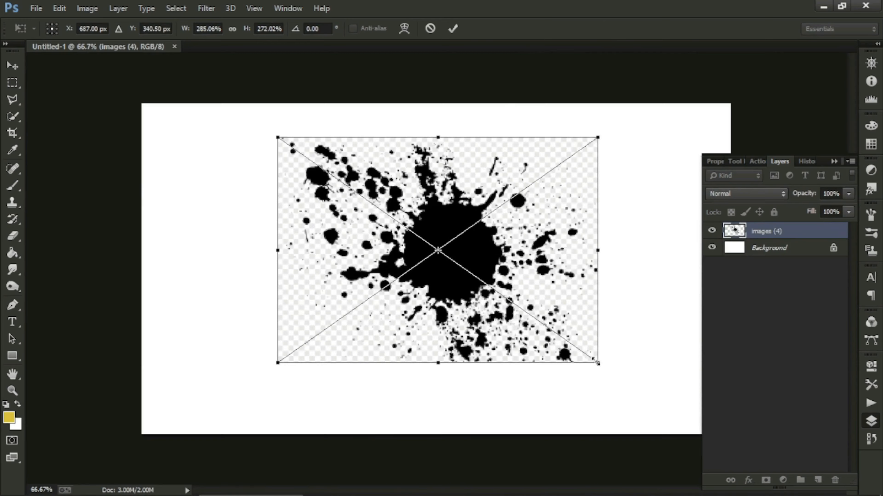
Step: Enlarge and reposition the placed ink splatter image so it covers nearly the whole canvas, and commit the placement
drag(598, 364, 533, 357)
drag(600, 403, 691, 444)
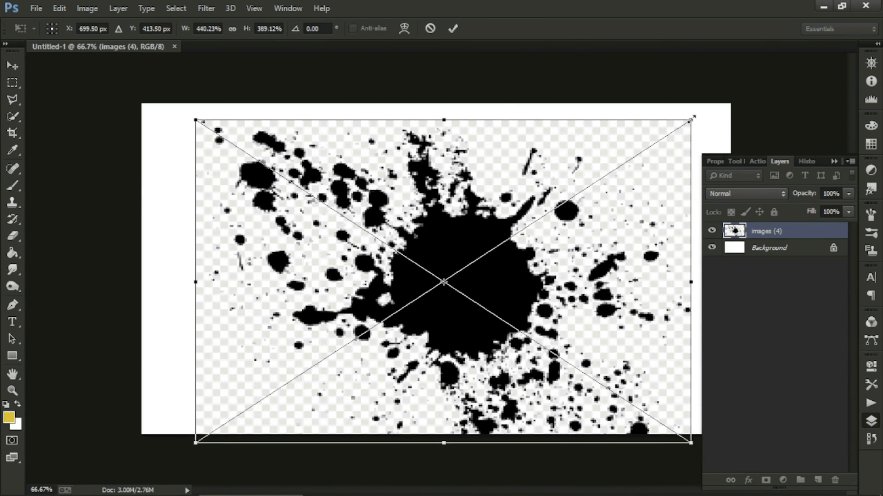
drag(691, 119, 712, 91)
drag(560, 275, 530, 281)
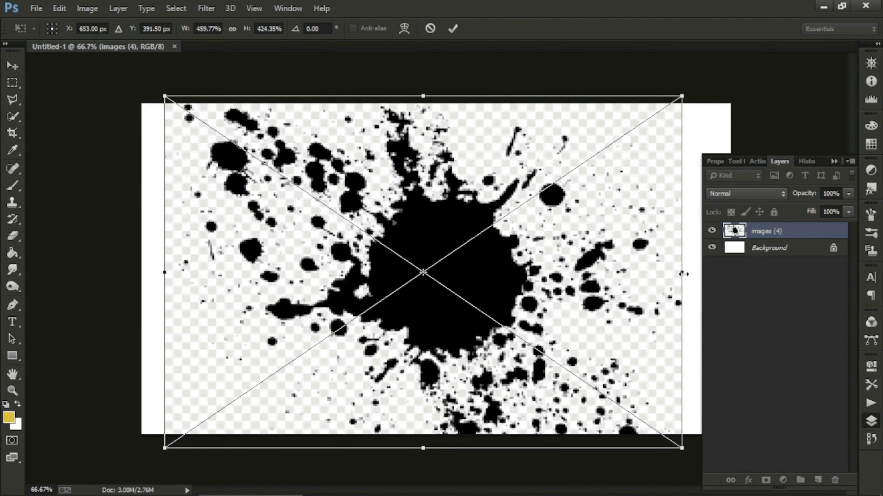
drag(683, 274, 710, 278)
key(Return)
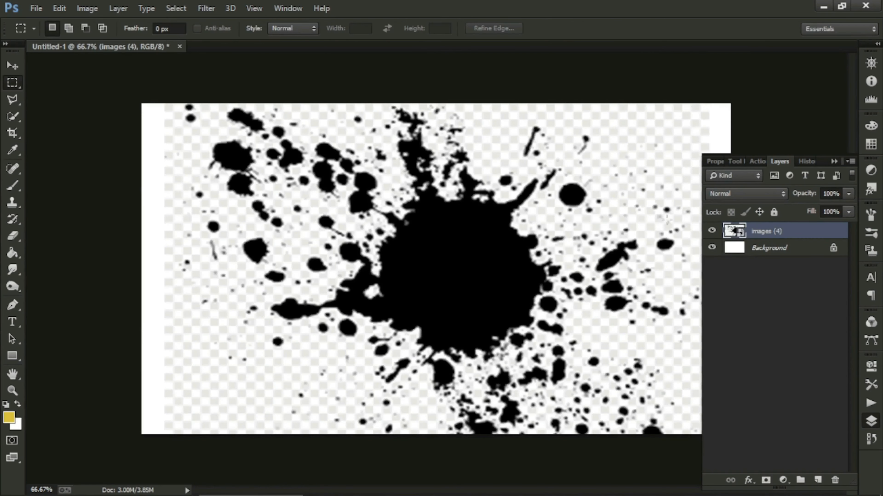
Step: Set the splatter layer's blend mode to Hard Light and duplicate the layer under the default copy name
click(742, 195)
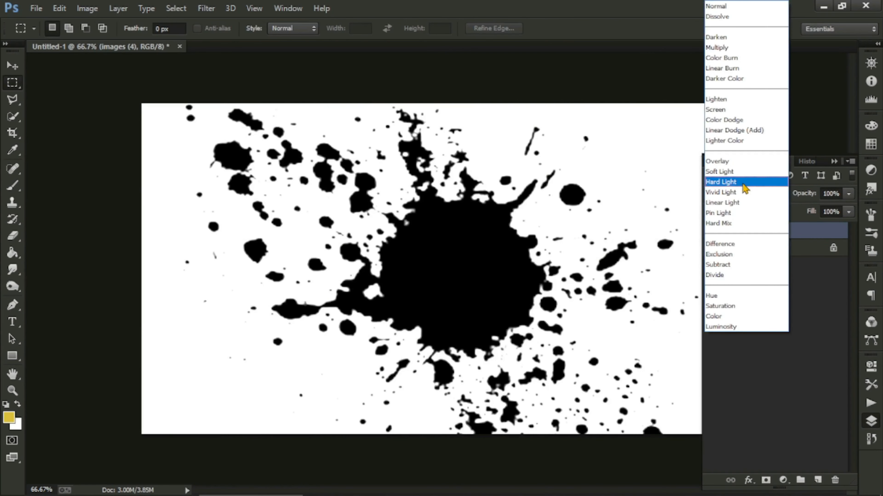
click(742, 184)
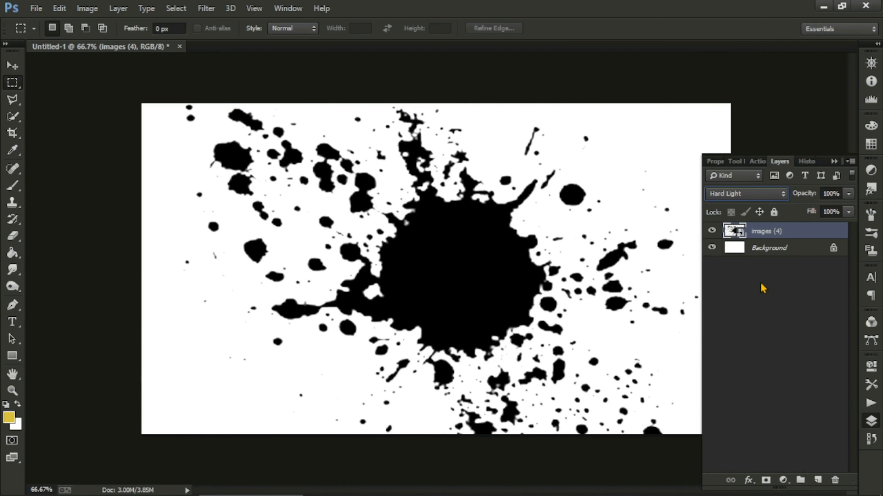
right_click(801, 238)
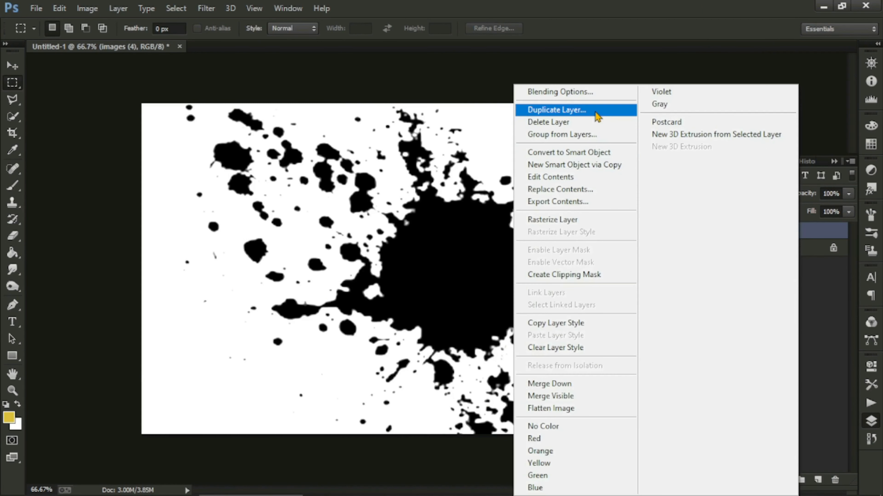
click(596, 113)
click(558, 144)
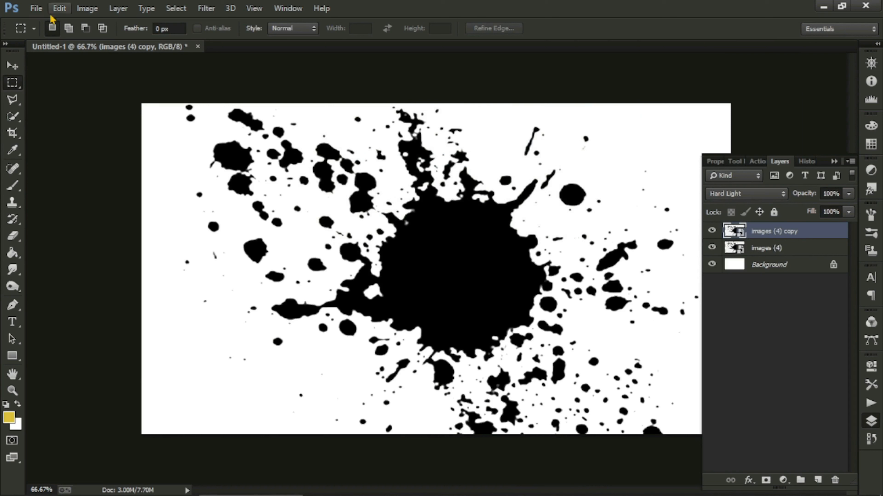
Step: Place the portrait photo over the splatter, scaled to about 128% with its lower edge at the canvas bottom
click(36, 8)
click(91, 195)
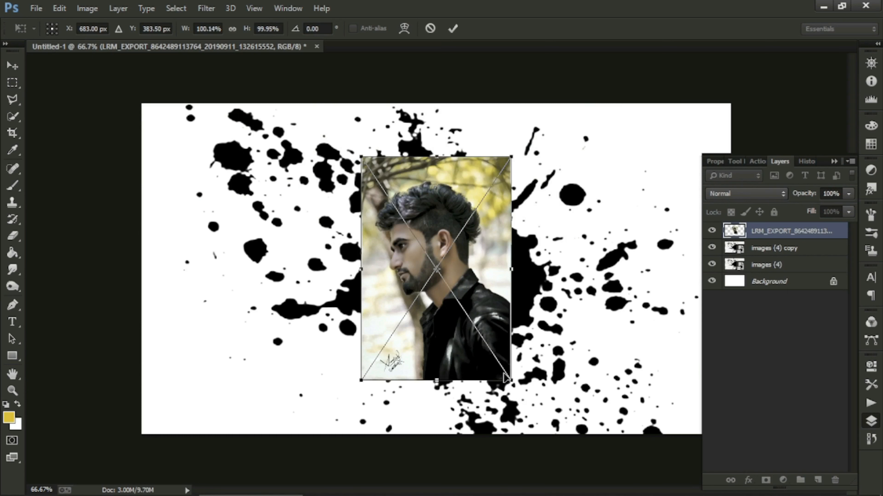
drag(505, 377, 570, 464)
drag(545, 436, 506, 407)
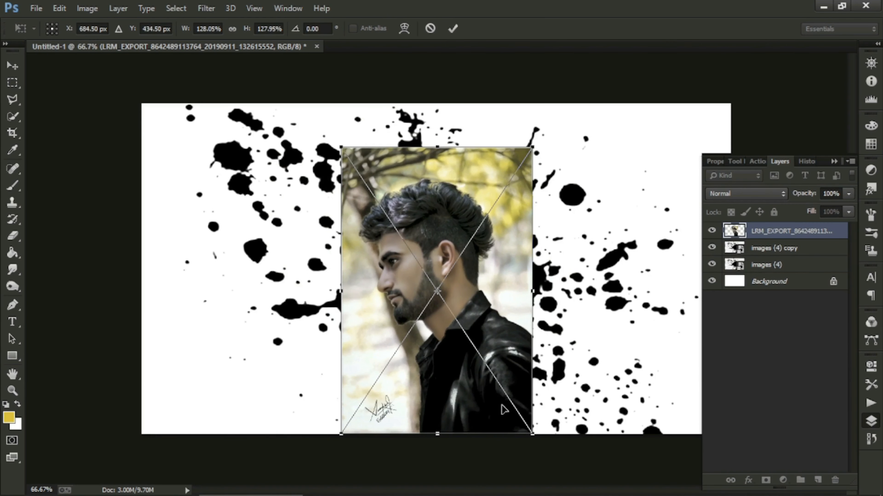
key(Return)
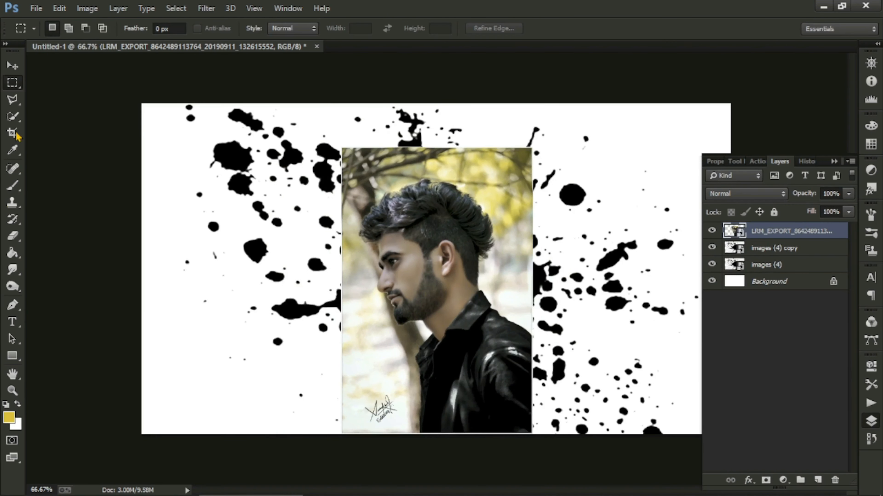
Step: Select the man in the portrait with the Quick Selection tool and subtract the background behind his neck
click(13, 118)
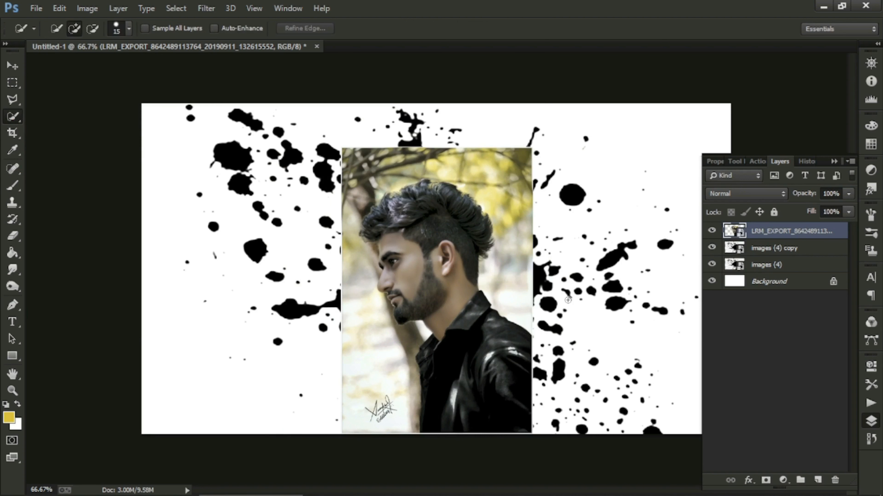
scroll(494, 280, up, 3)
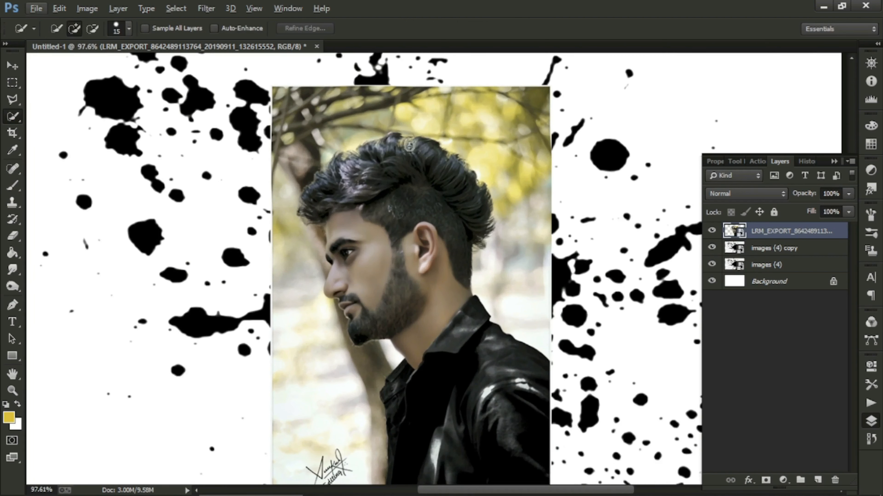
mouse_move(409, 146)
mouse_down()
mouse_move(489, 347)
mouse_move(455, 395)
mouse_move(406, 361)
mouse_move(321, 201)
mouse_up()
alt+drag(495, 261, 481, 275)
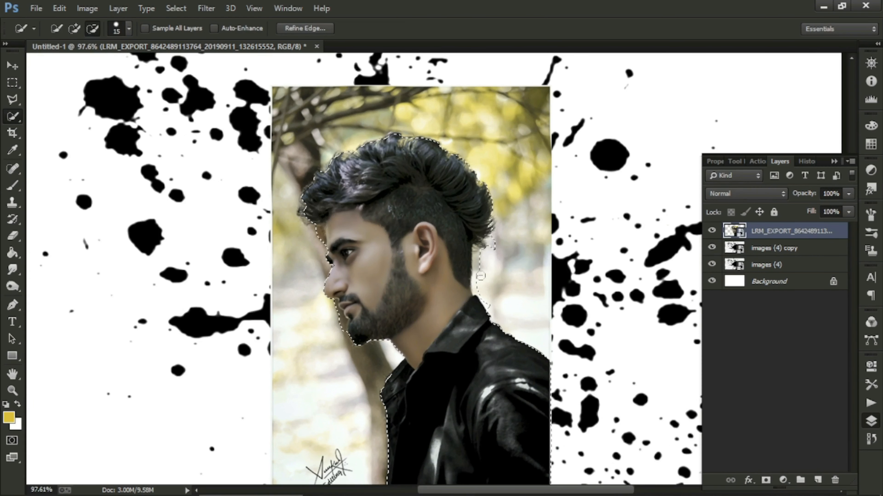
scroll(480, 278, up, 5)
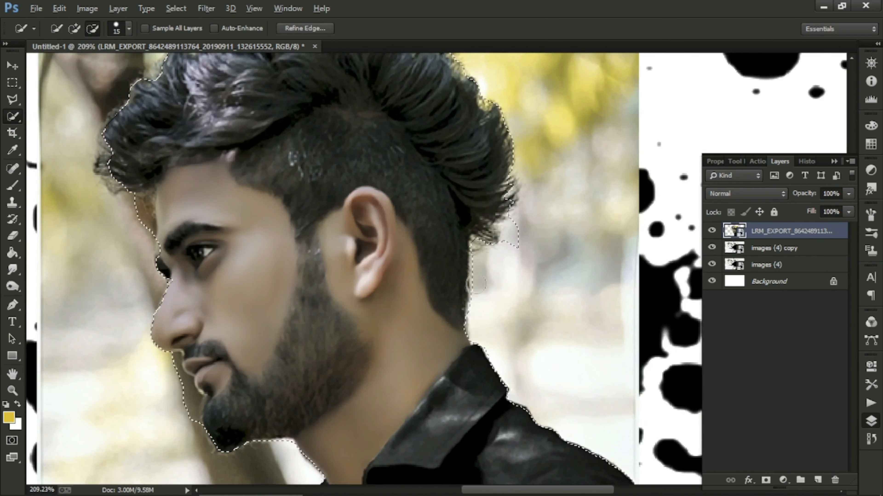
Step: Refine the selection along the jacket's lower edge and around the mouth and chin
scroll(560, 371, down, 6)
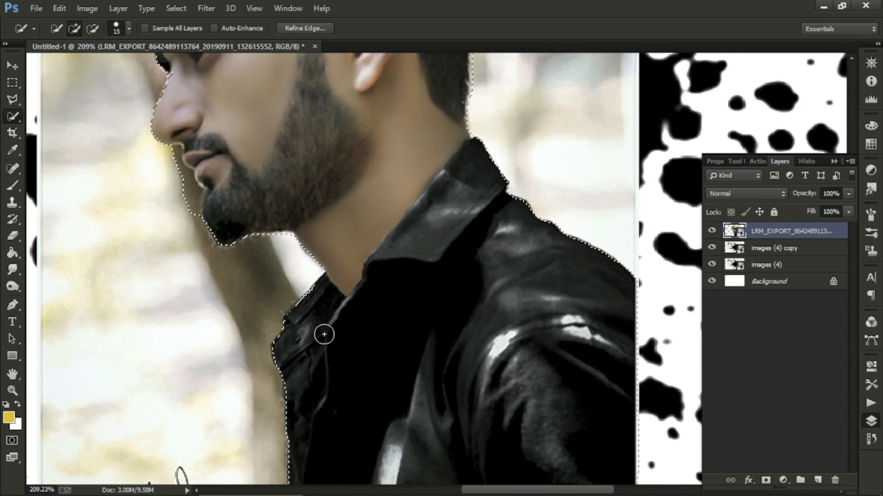
scroll(312, 346, down, 5)
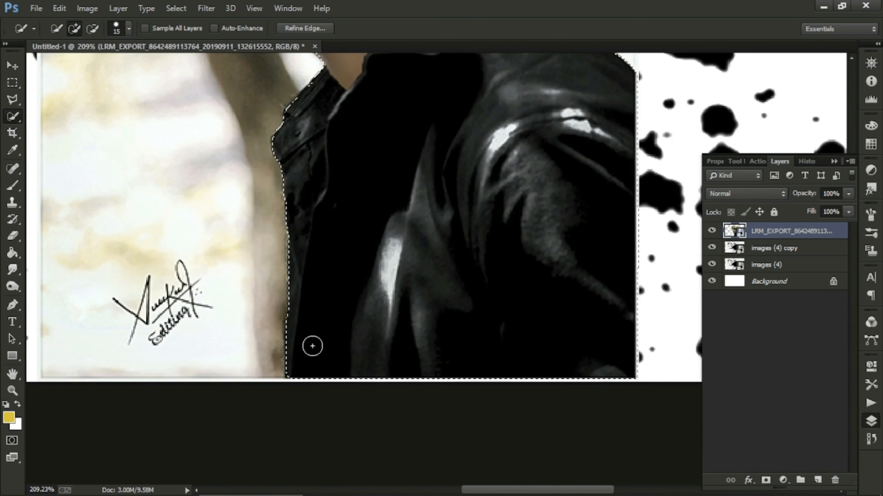
mouse_move(294, 346)
mouse_down()
mouse_move(298, 370)
mouse_move(520, 408)
mouse_up()
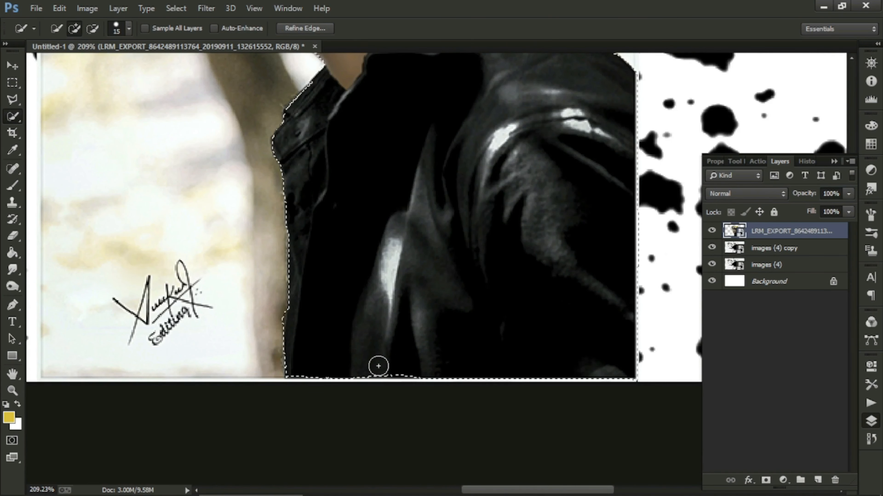
scroll(662, 334, up, 2)
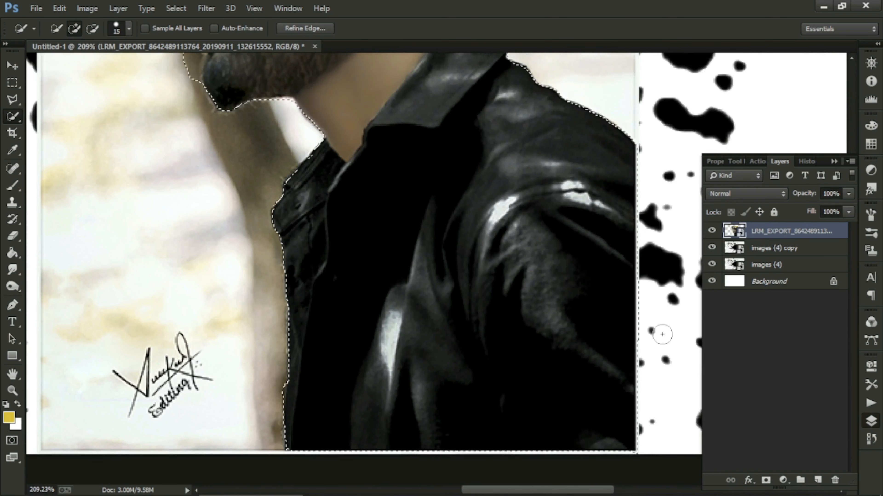
scroll(662, 334, up, 5)
mouse_move(223, 306)
mouse_down()
mouse_move(231, 307)
mouse_move(193, 270)
mouse_move(203, 275)
mouse_move(207, 256)
mouse_move(183, 240)
mouse_move(195, 224)
mouse_move(198, 309)
mouse_up()
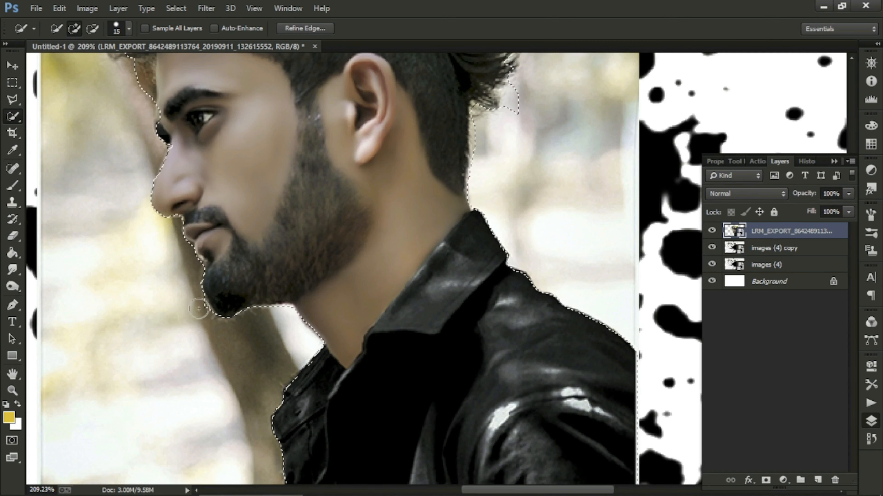
Step: Subtract the background patches beside the nose bridge and forehead from the selection
scroll(199, 308, up, 3)
key(alt)
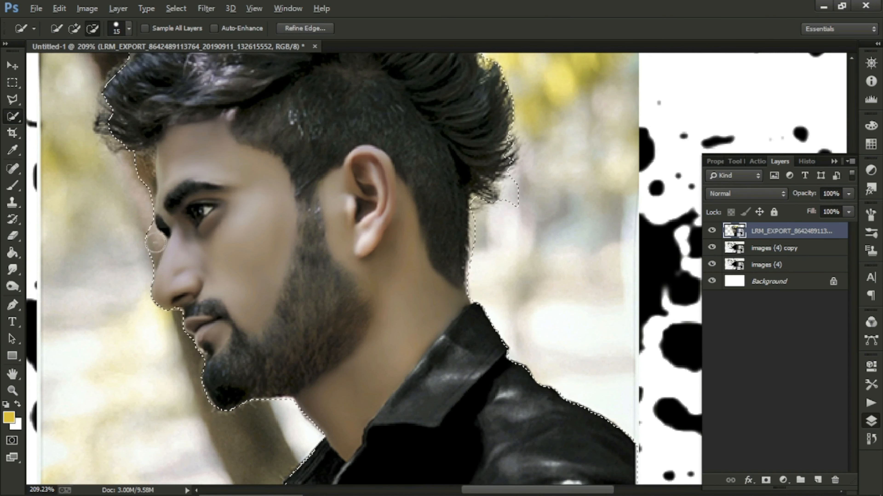
alt+click(155, 243)
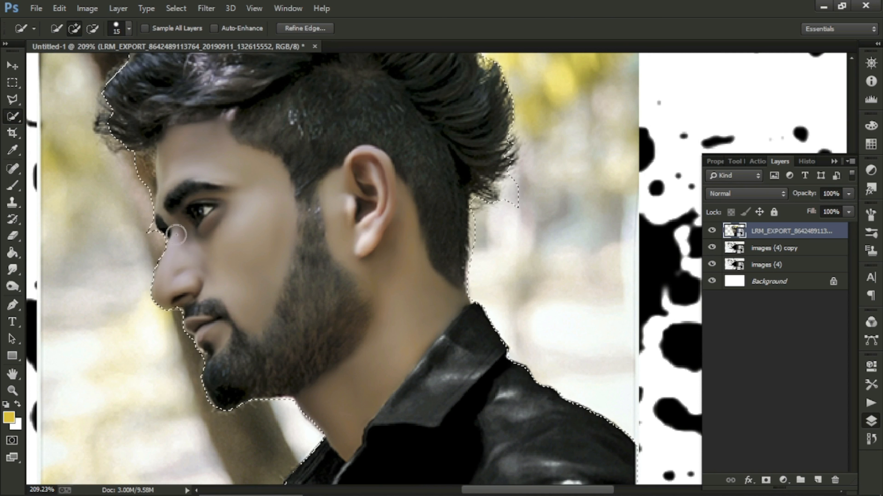
alt+click(148, 235)
alt+click(141, 166)
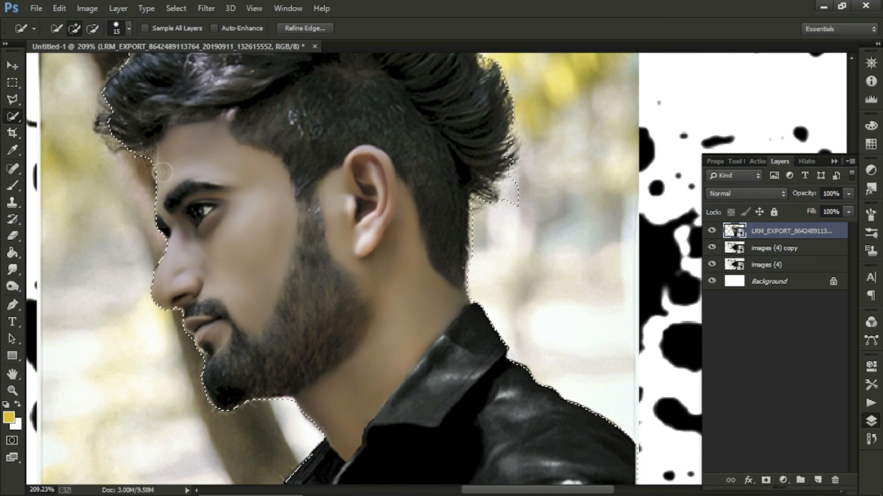
Step: Clean up the selection around the hair, removing background below the back hair and above the front hair
scroll(125, 164, up, 2)
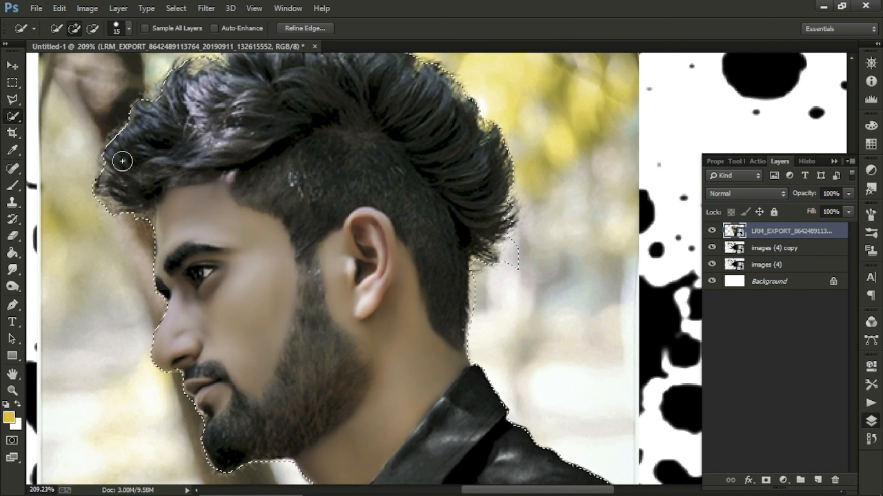
scroll(122, 161, up, 2)
alt+click(515, 330)
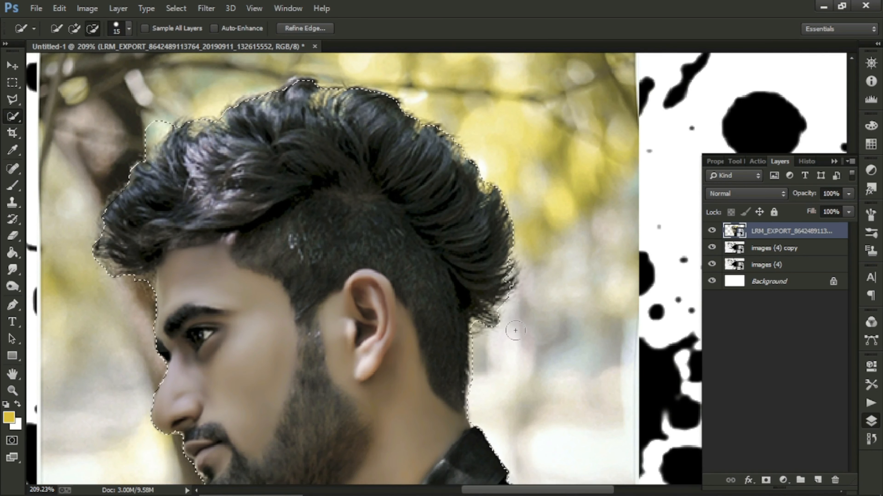
scroll(515, 331, down, 6)
scroll(374, 190, up, 6)
alt+click(352, 181)
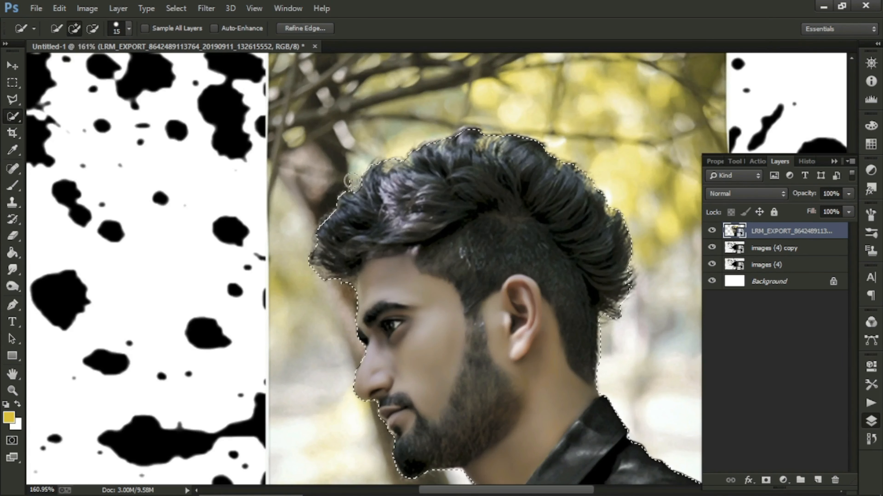
scroll(382, 209, down, 5)
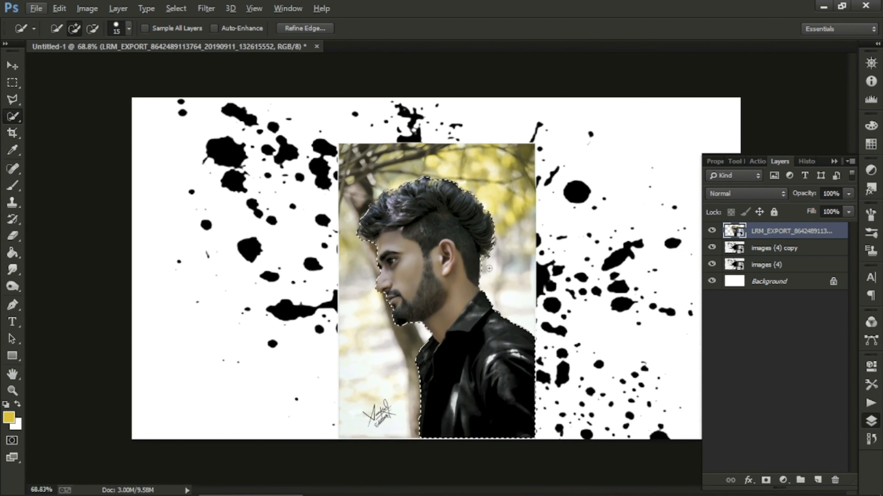
Step: Refine the hair edge with radius 2.3 px, smooth 32, feather 0.9 px, contrast 53%, shift edge -1%, output to a new layer with layer mask
click(305, 29)
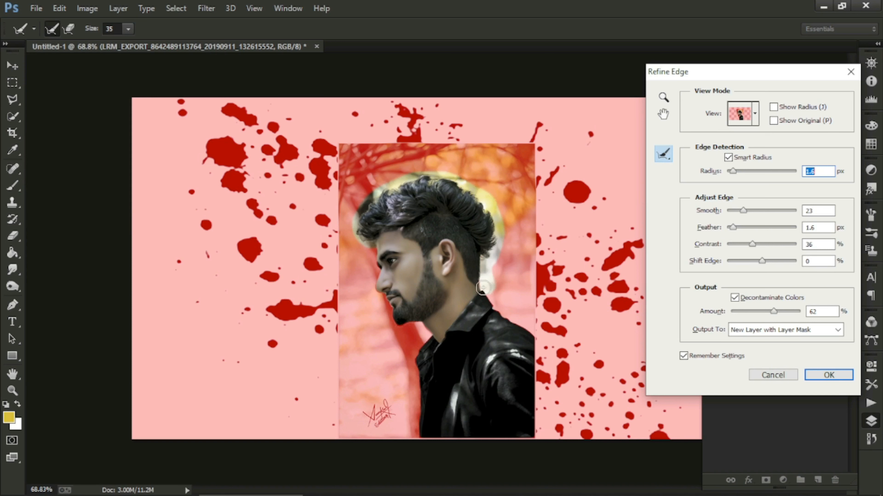
drag(483, 287, 483, 288)
scroll(434, 161, up, 4)
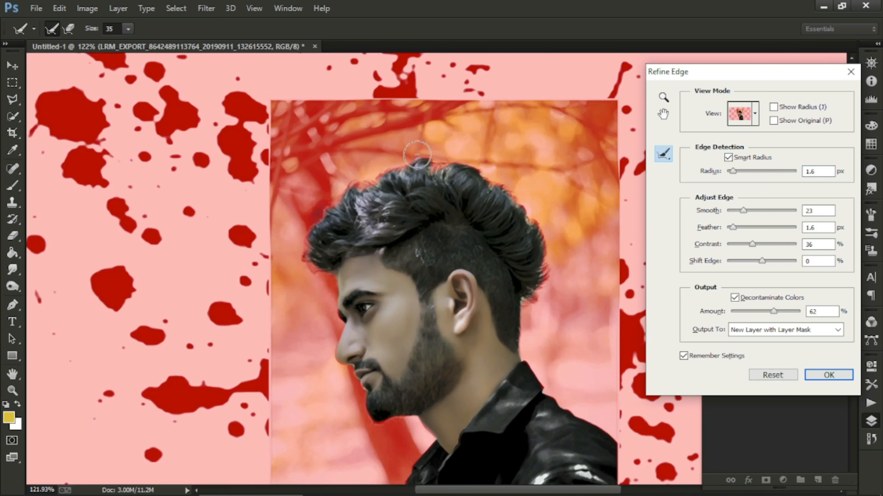
scroll(353, 220, down, 5)
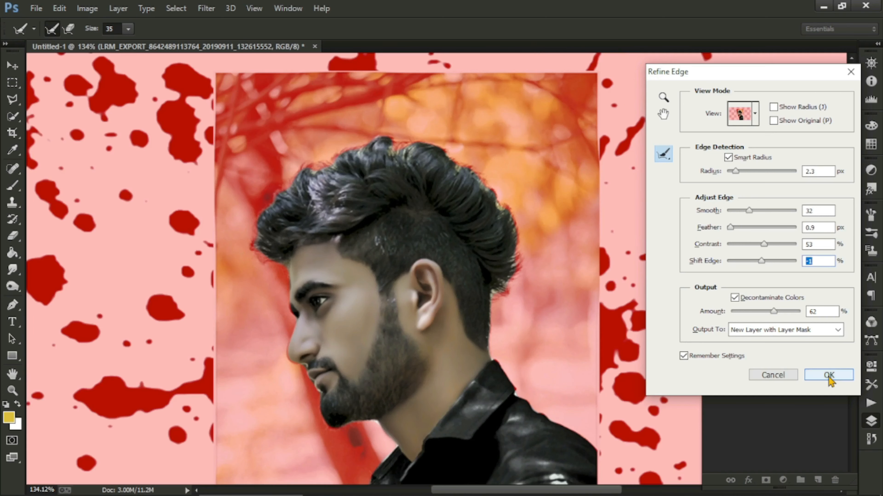
click(828, 375)
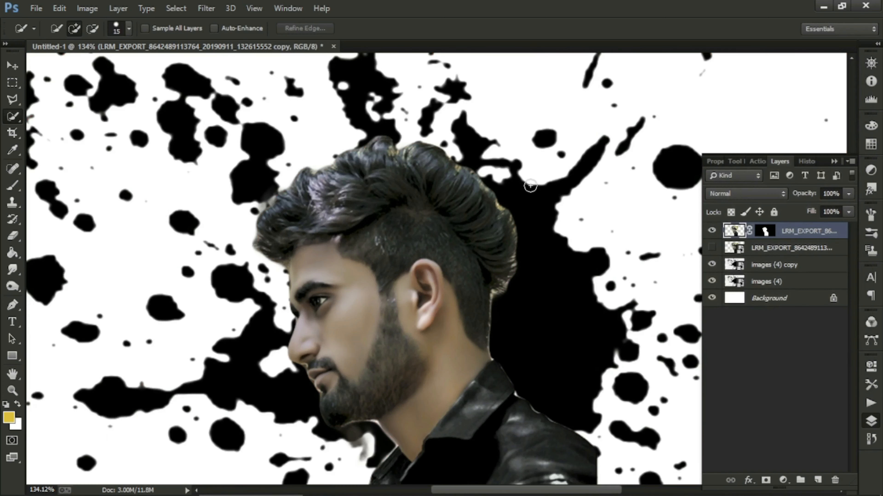
Step: Free-transform the cutout to about 84% width and 80% height, rotate it about 1.7°, and position it over the central blot
scroll(552, 197, down, 4)
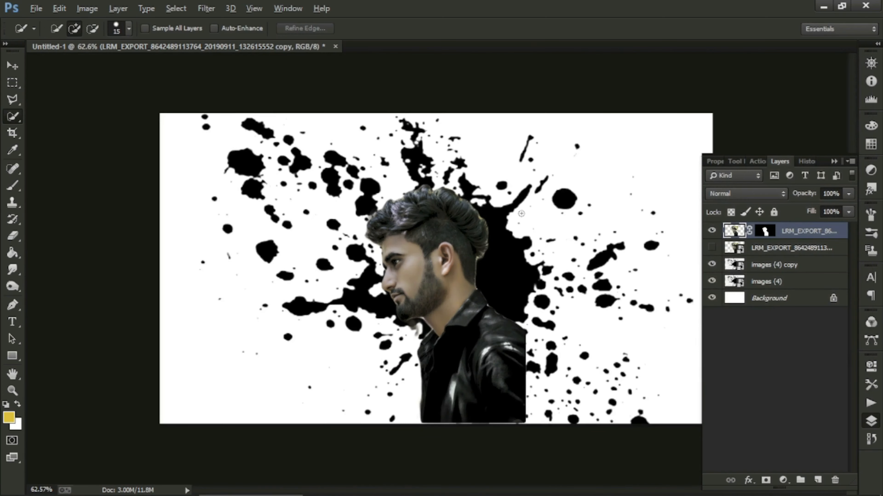
scroll(525, 216, up, 1)
key(ctrl+t)
drag(452, 360, 474, 360)
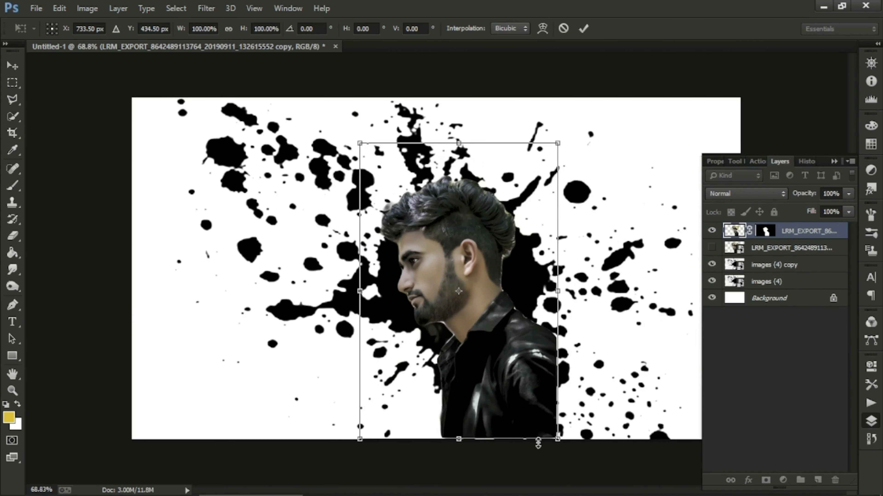
drag(559, 443, 522, 373)
drag(464, 290, 477, 300)
mouse_move(607, 330)
mouse_down()
mouse_move(619, 311)
mouse_move(593, 340)
mouse_up()
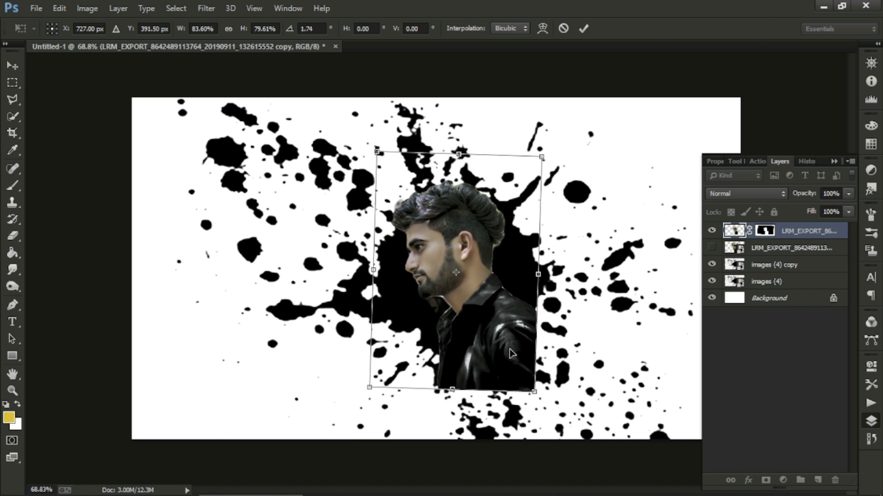
key(Return)
Step: Set the cutout layer's blend mode to Lighten
key(w)
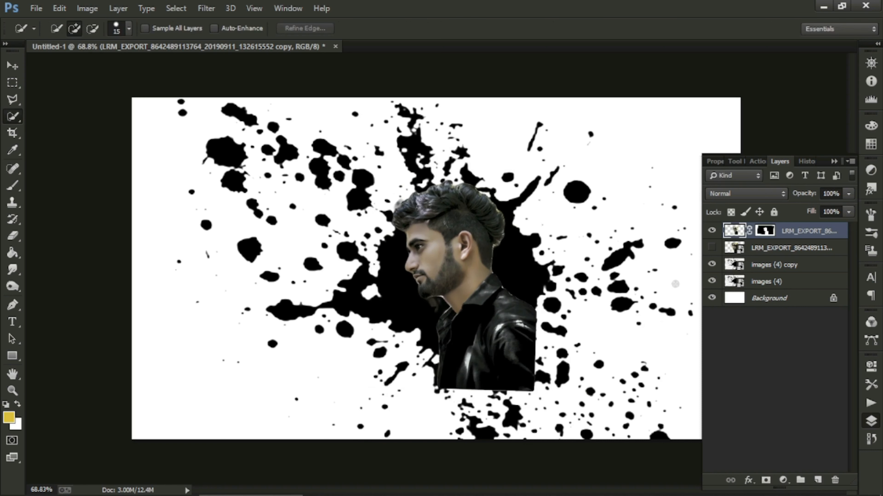
click(753, 198)
click(737, 102)
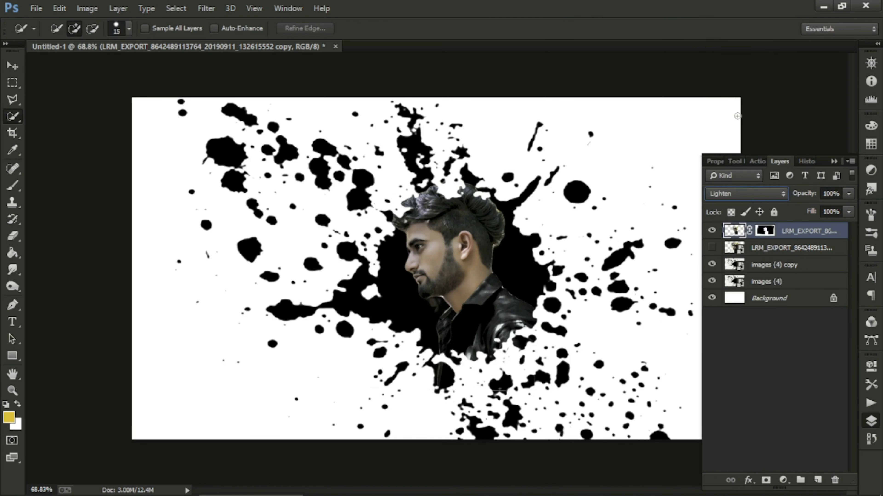
Step: Desaturate the portrait cutout layer
click(59, 8)
click(60, 9)
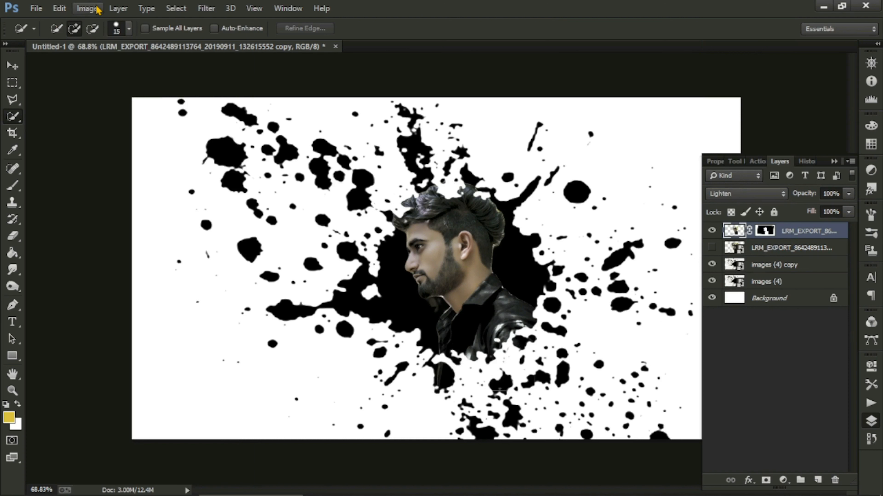
click(87, 9)
mouse_move(209, 41)
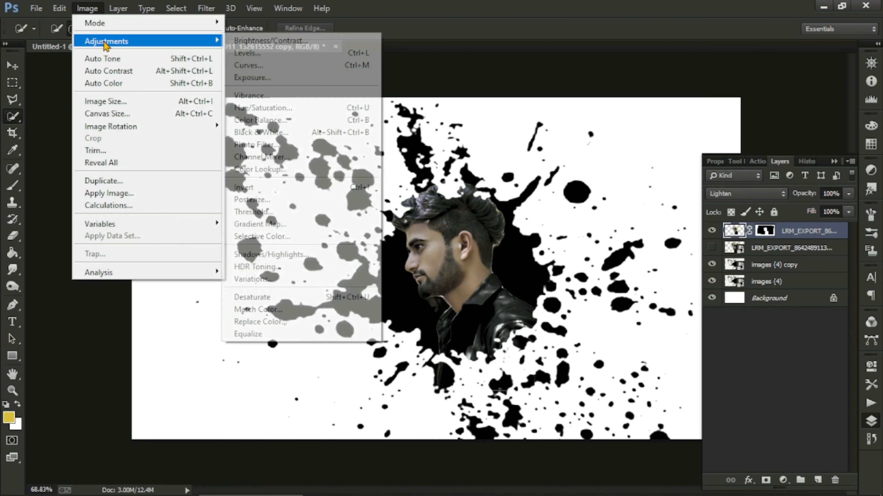
click(292, 297)
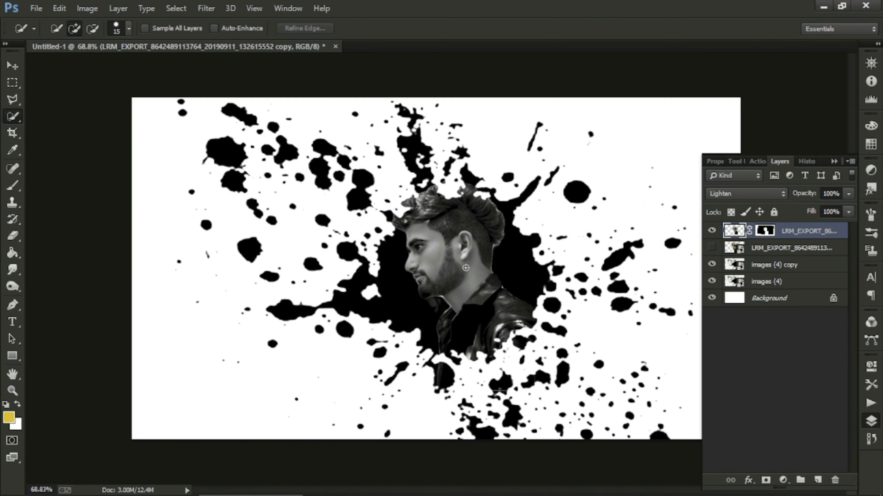
Step: Apply a Threshold adjustment with level 82 to the portrait cutout layer
click(87, 8)
mouse_move(112, 39)
click(259, 213)
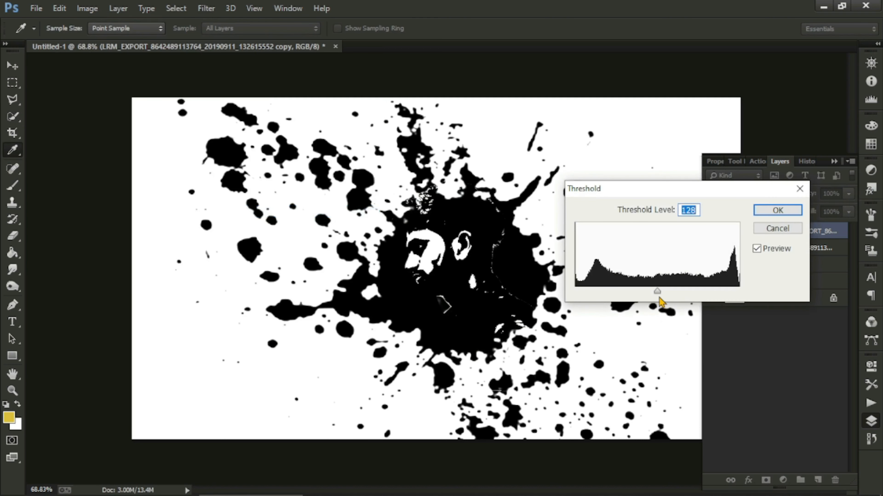
drag(658, 292, 632, 323)
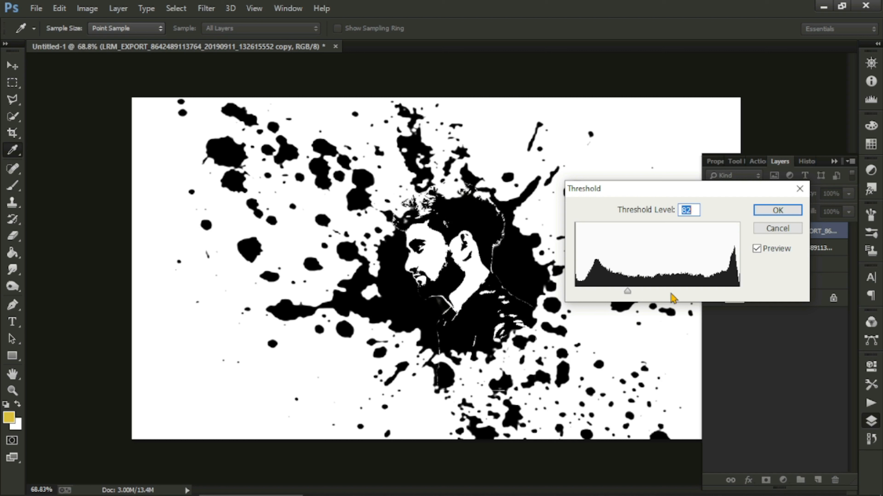
click(770, 218)
key(w)
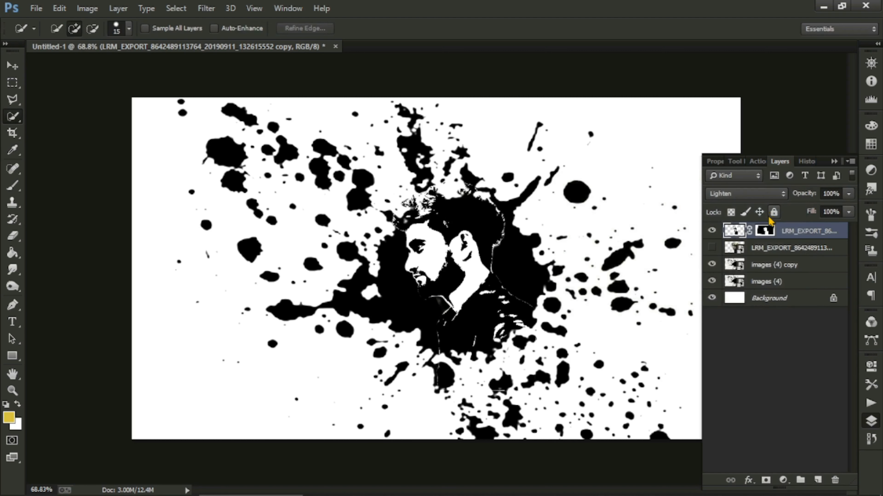
Step: Try lowering the portrait cutout layer's opacity to 41%, and set it back to 100%
click(849, 195)
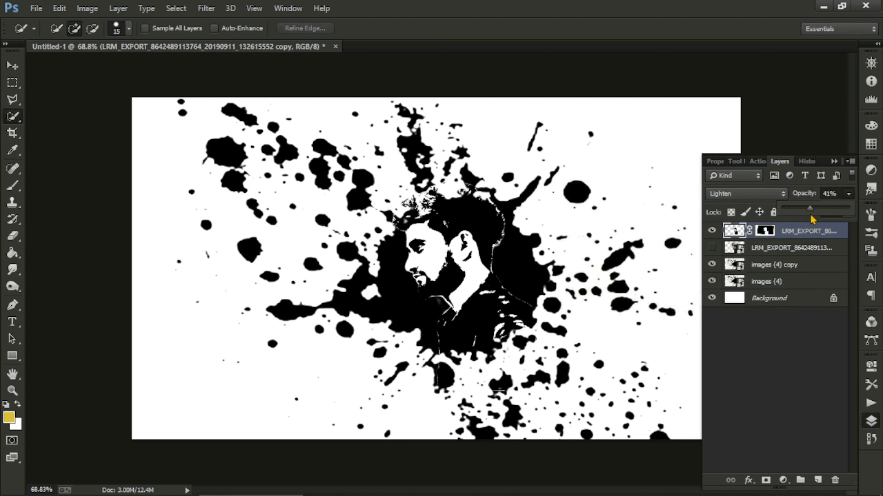
drag(812, 219, 853, 237)
scroll(547, 317, up, 4)
scroll(545, 320, down, 4)
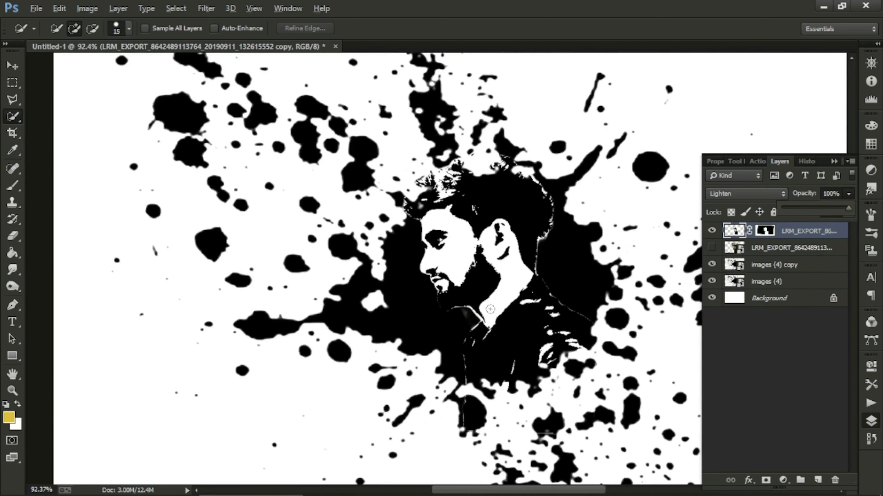
key(ctrl+t)
mouse_move(475, 336)
mouse_down()
mouse_move(466, 344)
mouse_move(473, 333)
mouse_up()
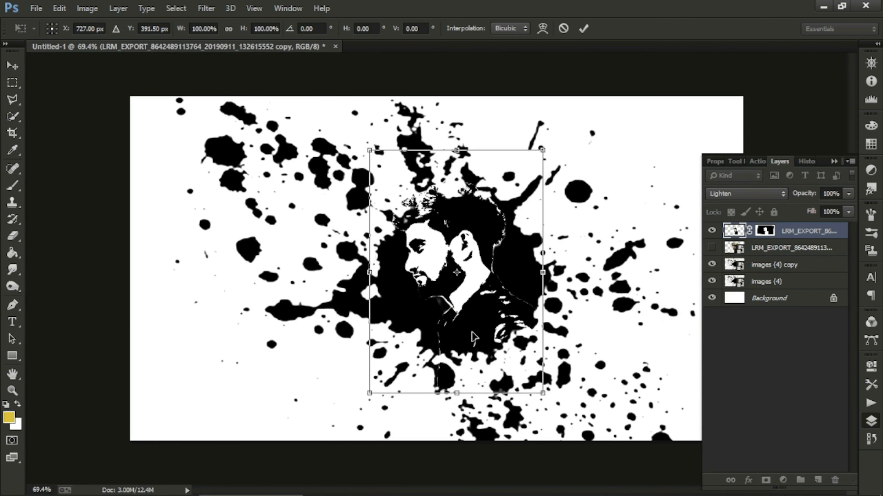
key(Return)
key(w)
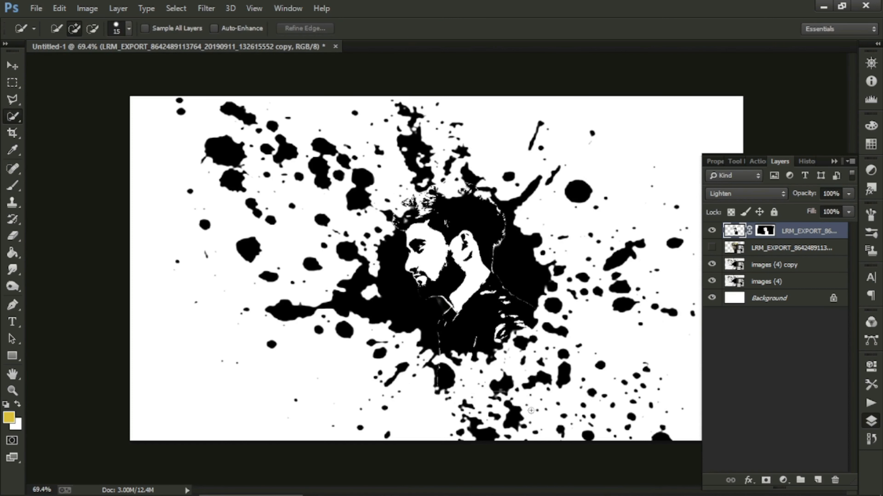
Step: Erase the grey collar patch and its white outline below the chin with the Eraser tool at size 15
click(12, 235)
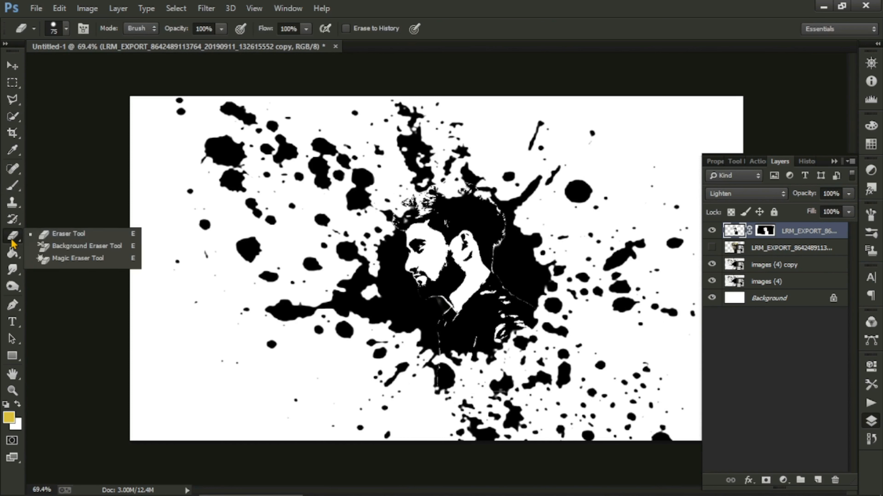
click(48, 232)
scroll(410, 283, up, 5)
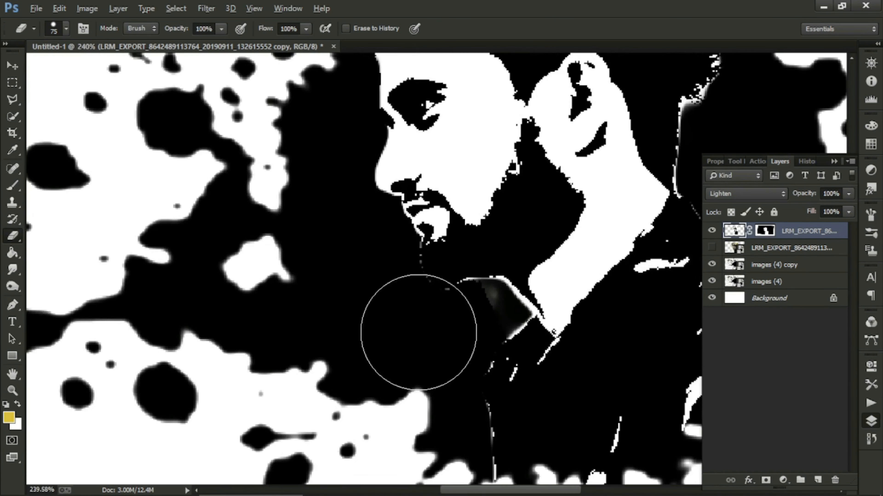
key(bracketleft)
key(bracketleft)
key(bracketleft)
key(bracketleft)
key(bracketleft)
key(bracketleft)
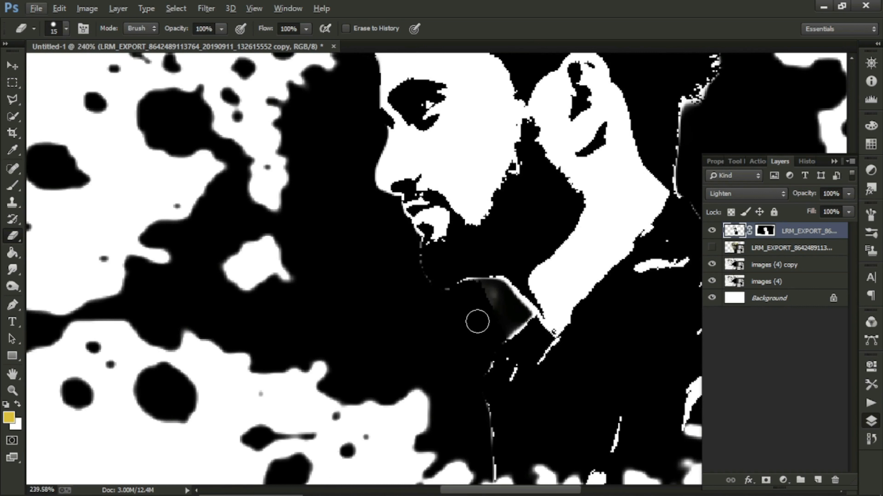
mouse_move(473, 297)
mouse_down()
mouse_move(493, 294)
mouse_move(505, 316)
mouse_move(499, 331)
mouse_move(516, 318)
mouse_up()
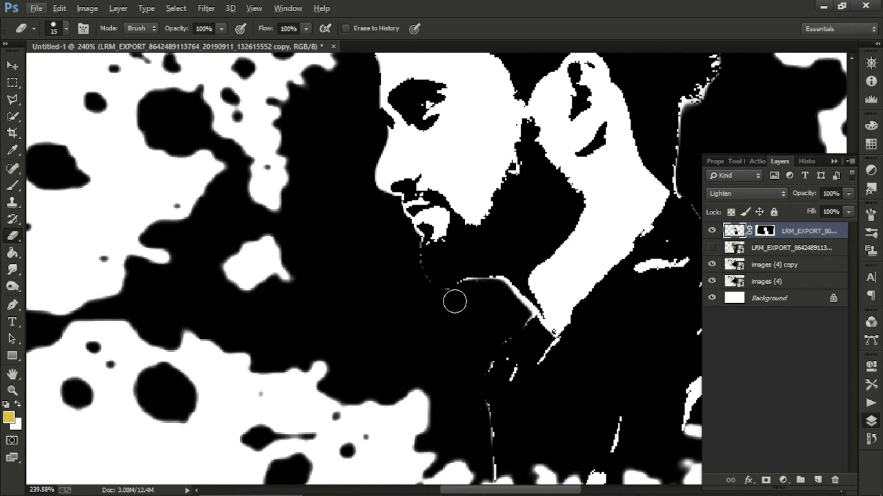
mouse_move(465, 294)
mouse_down()
mouse_move(505, 291)
mouse_move(525, 313)
mouse_move(495, 287)
mouse_move(464, 295)
mouse_move(485, 286)
mouse_up()
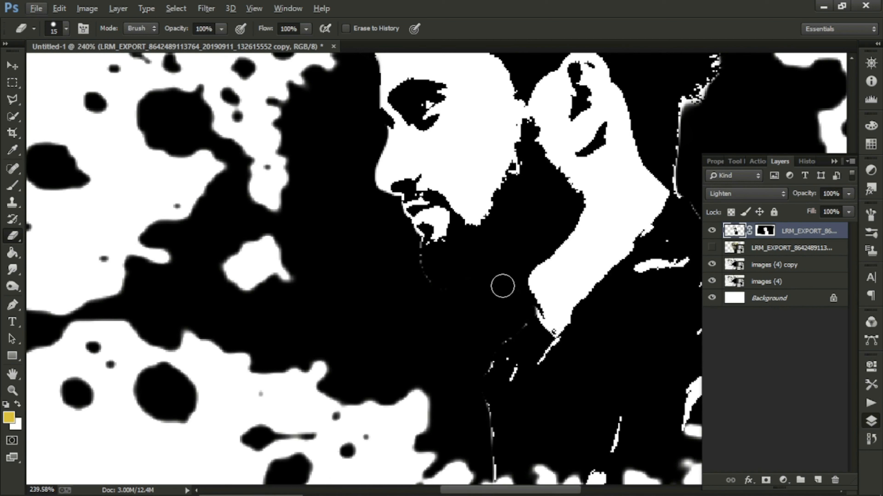
Step: Check the hidden original photo layer by showing and hiding it, and delete it
scroll(359, 286, up, 5)
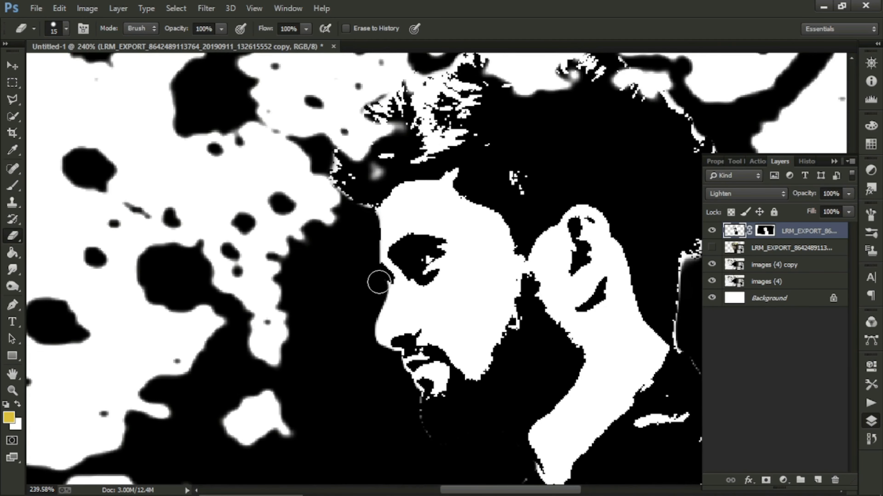
scroll(422, 310, down, 8)
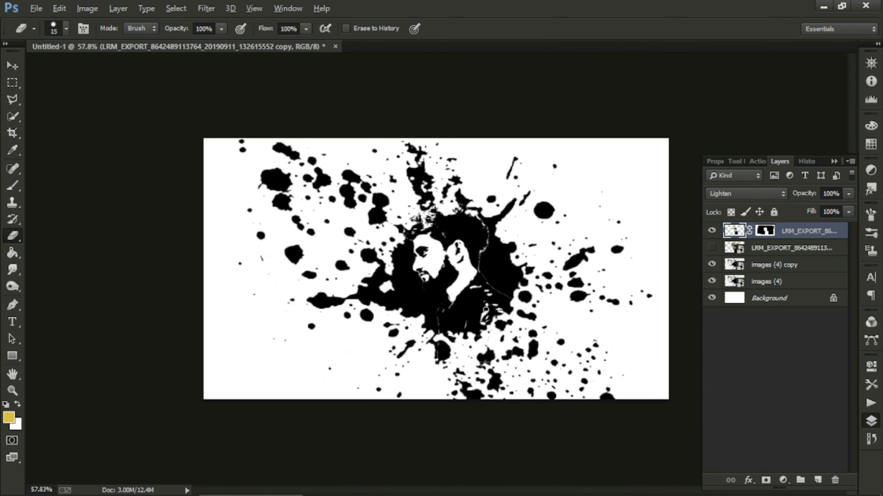
scroll(519, 369, up, 2)
scroll(519, 368, up, 1)
scroll(536, 413, down, 2)
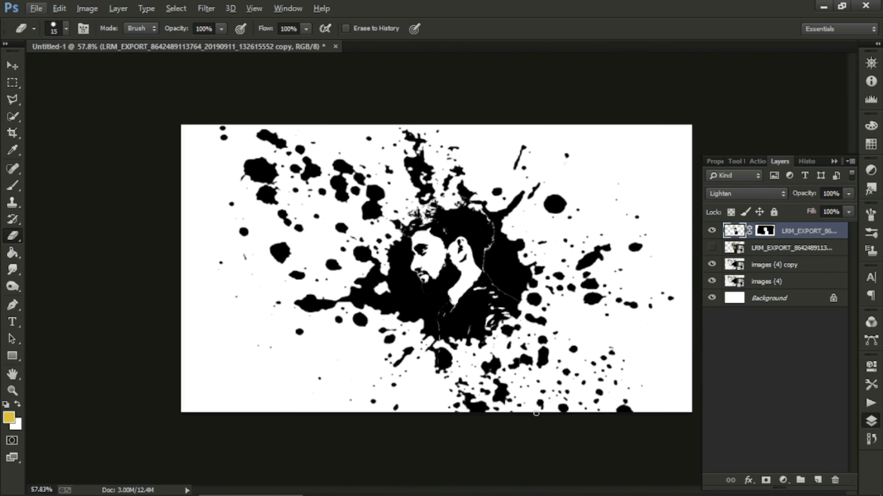
click(711, 248)
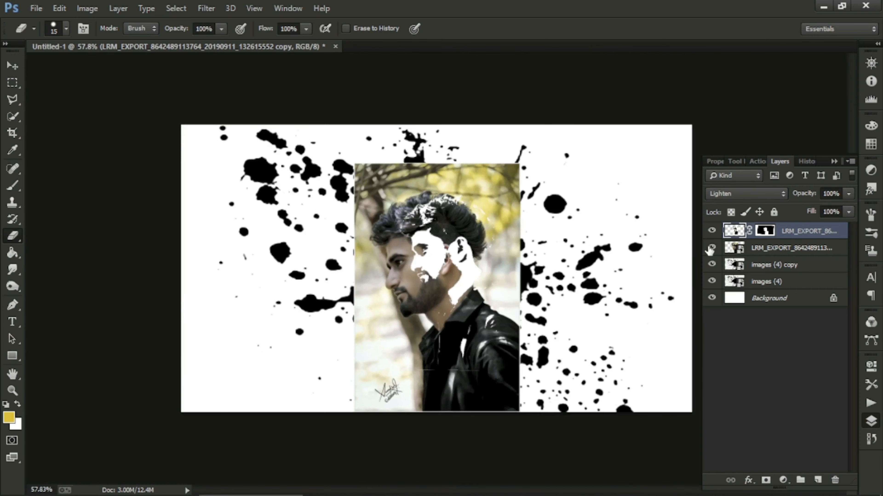
click(712, 248)
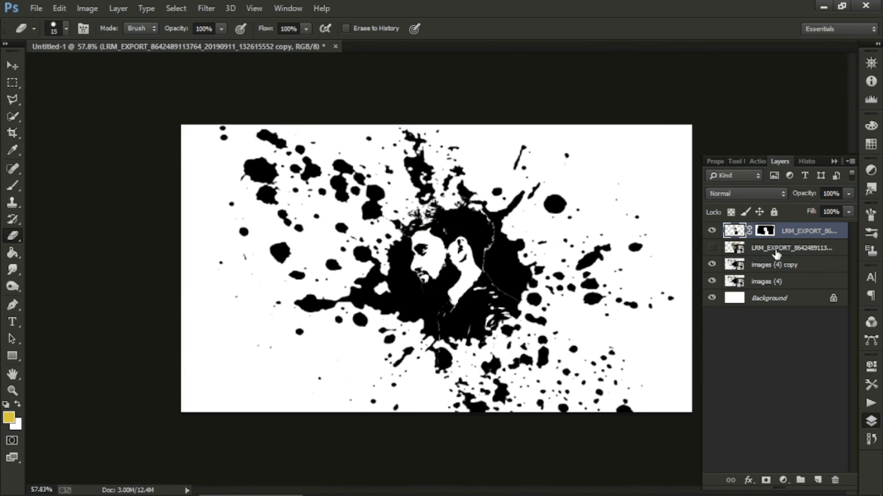
right_click(776, 255)
click(539, 124)
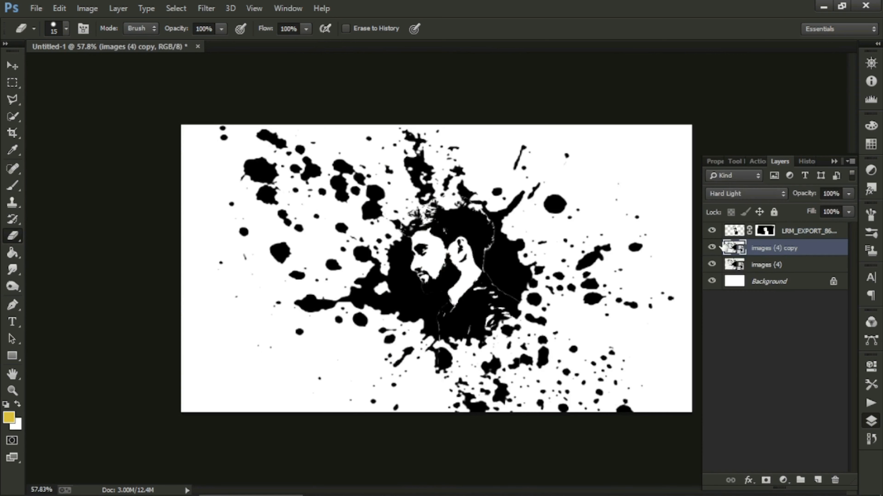
Step: Select the portrait cutout layer and compare the splatter image with and without it
click(785, 235)
click(711, 230)
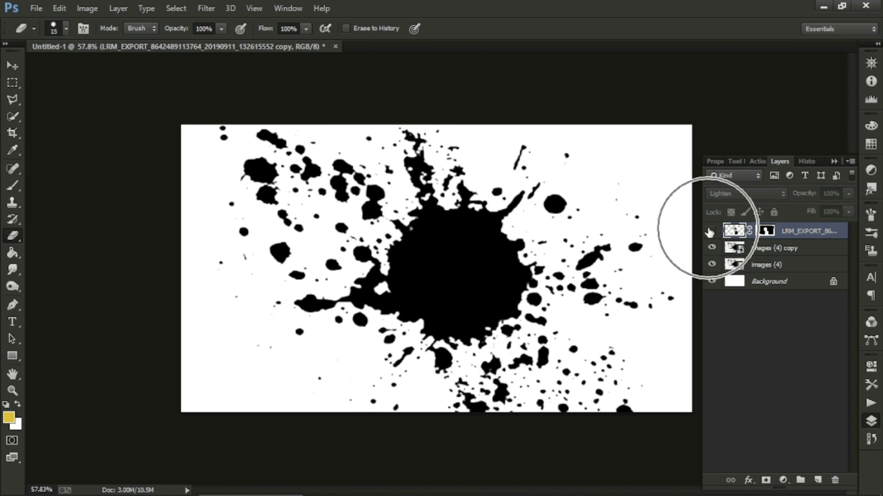
click(710, 231)
click(711, 231)
click(711, 231)
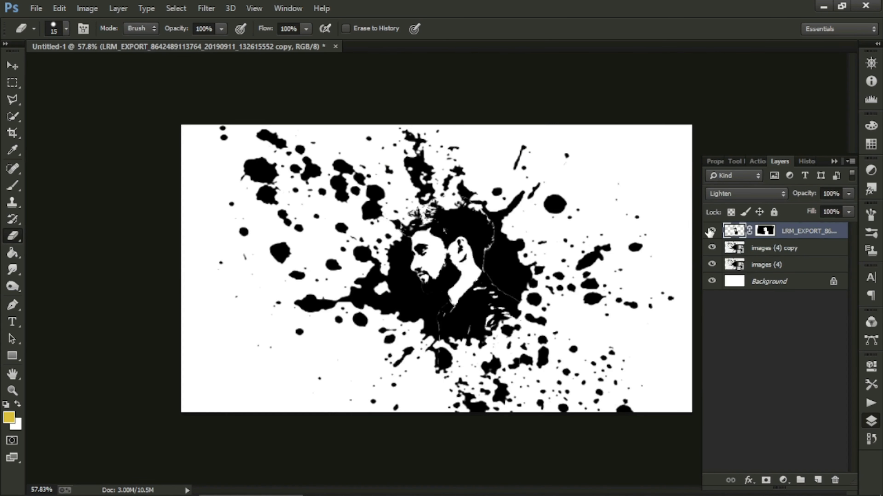
Step: Set the eraser's opacity to 19% and soften the thin white outline behind the portrait's head and neck
scroll(522, 271, up, 5)
scroll(520, 270, up, 2)
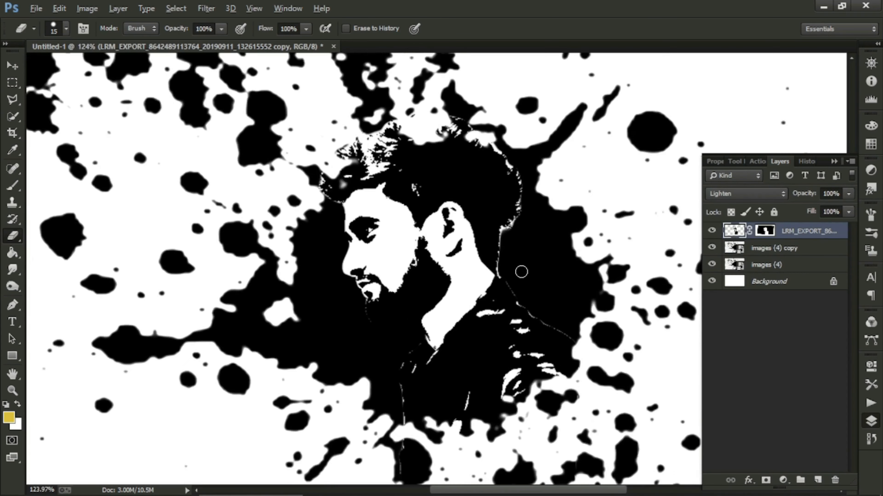
scroll(526, 263, up, 2)
scroll(547, 269, down, 4)
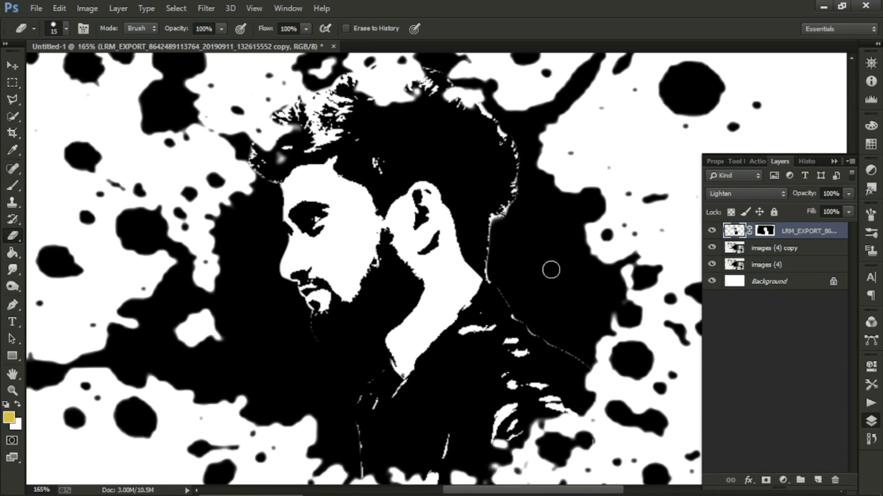
key(1)
key(9)
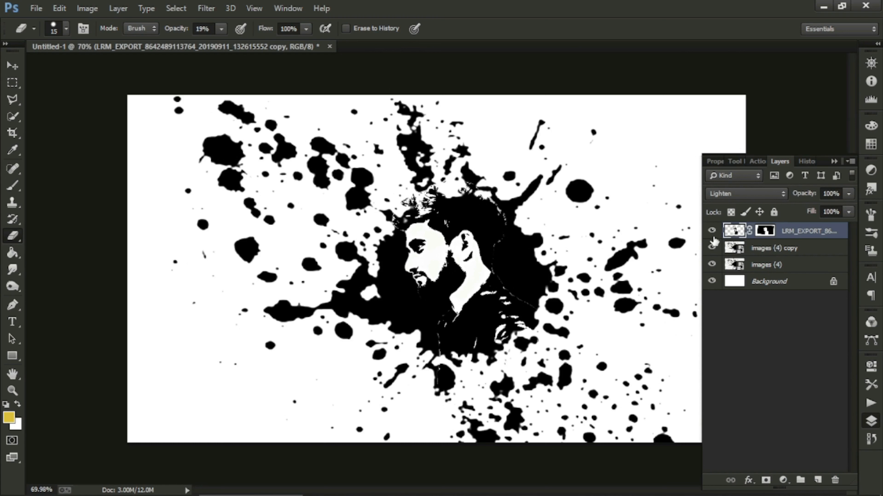
Step: Toggle the cutout layer's visibility to review the softened portrait, and inspect the whole composition at several zoom levels
click(711, 231)
click(711, 231)
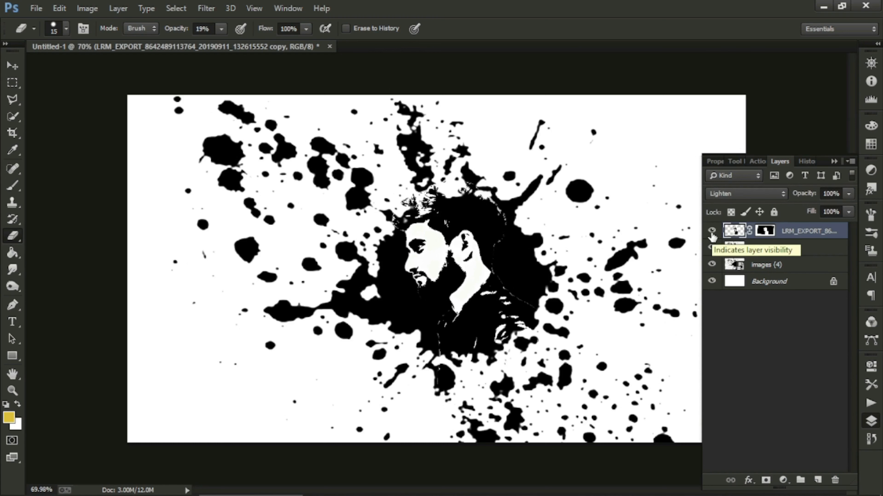
scroll(436, 266, down, 1)
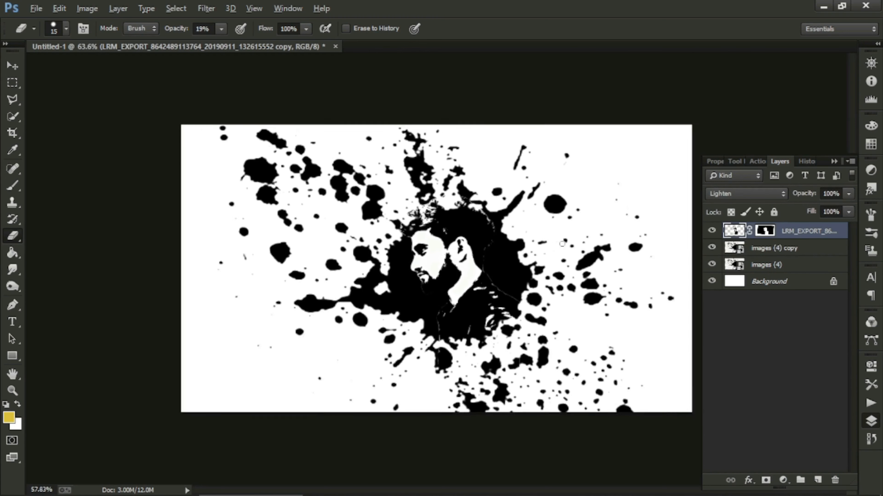
scroll(574, 250, up, 2)
scroll(594, 249, down, 1)
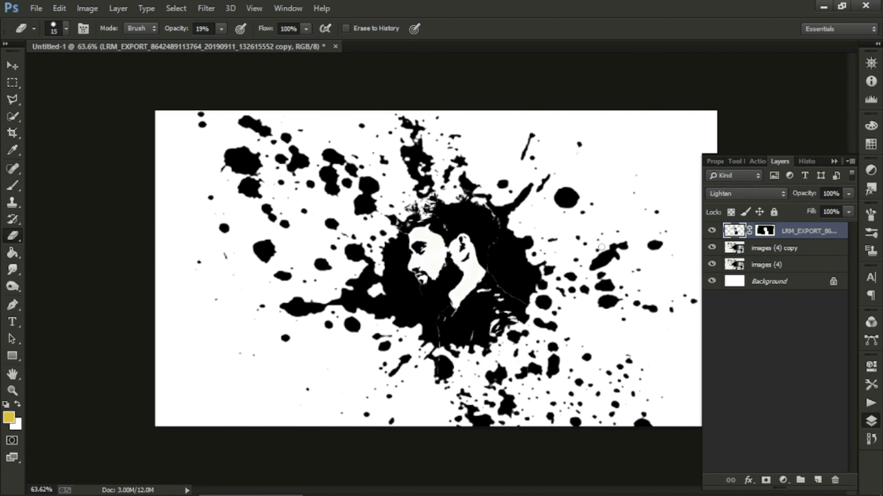
scroll(557, 211, up, 1)
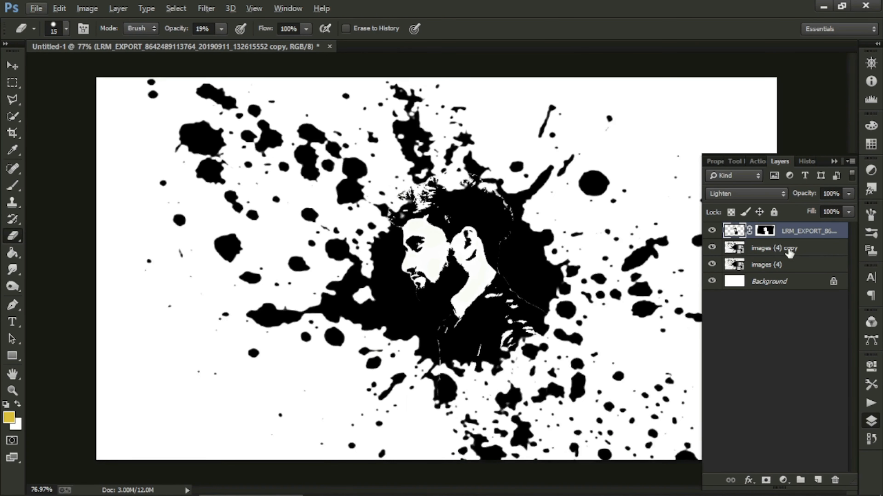
Step: Group the portrait cutout with both splatter layers, try merging the group into one layer, and undo the merge
shift+click(775, 264)
key(ctrl+g)
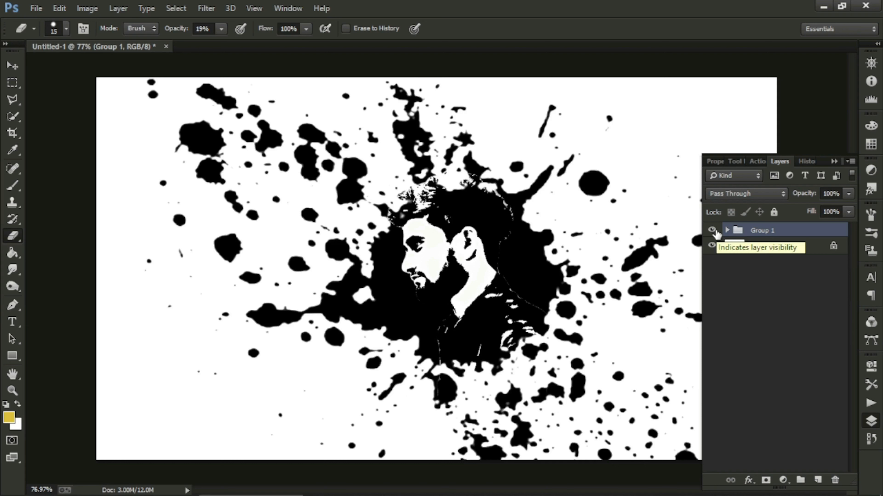
key(ctrl+e)
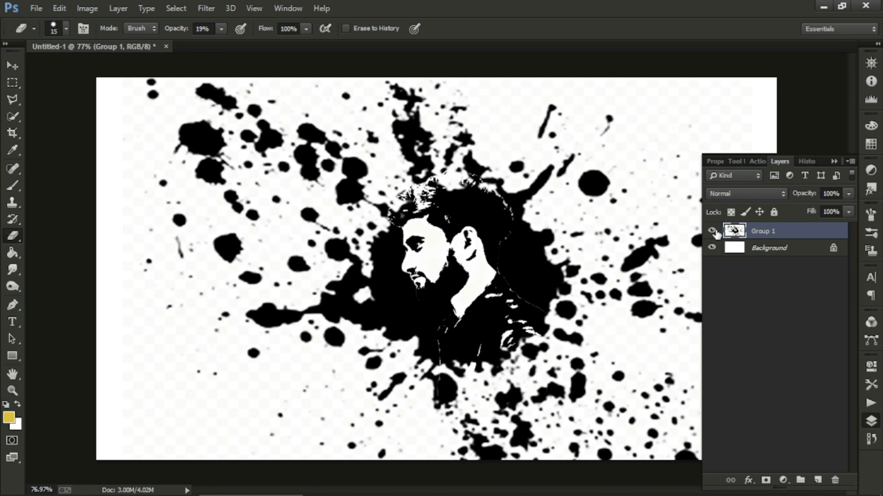
key(ctrl+z)
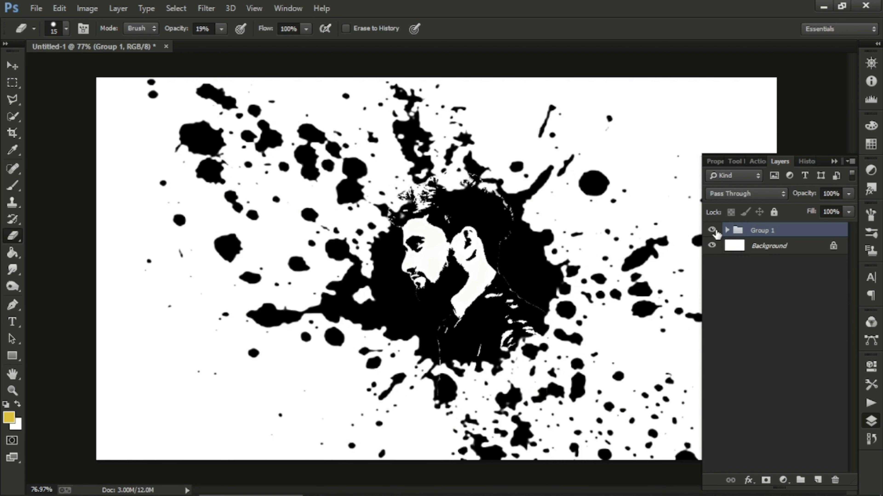
Step: Convert the locked Background into a regular layer and group it together with the portrait and splatter group
shift+click(759, 252)
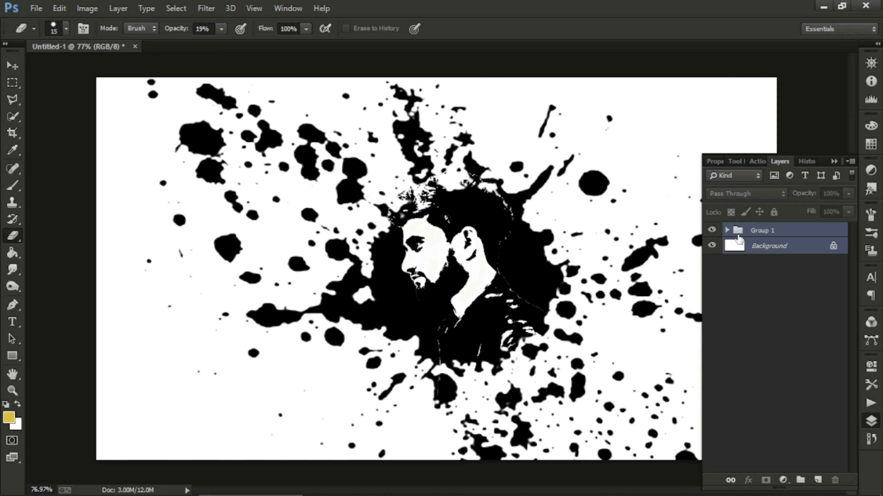
click(831, 247)
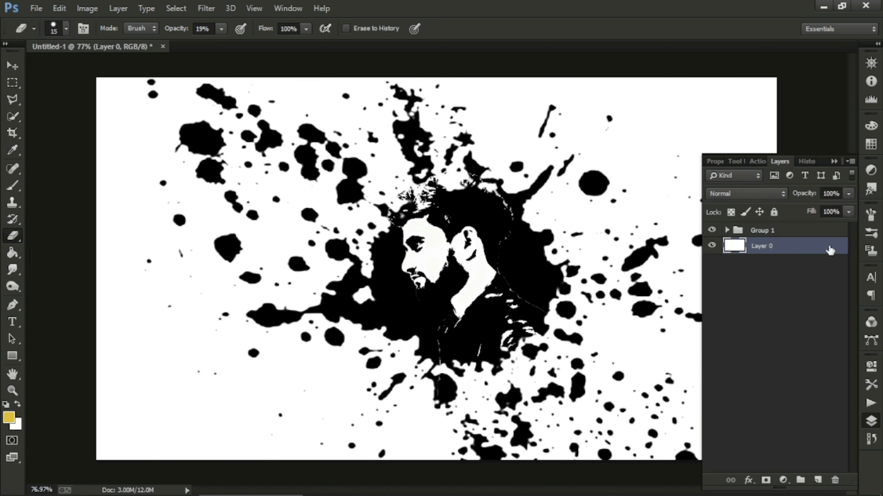
shift+click(825, 235)
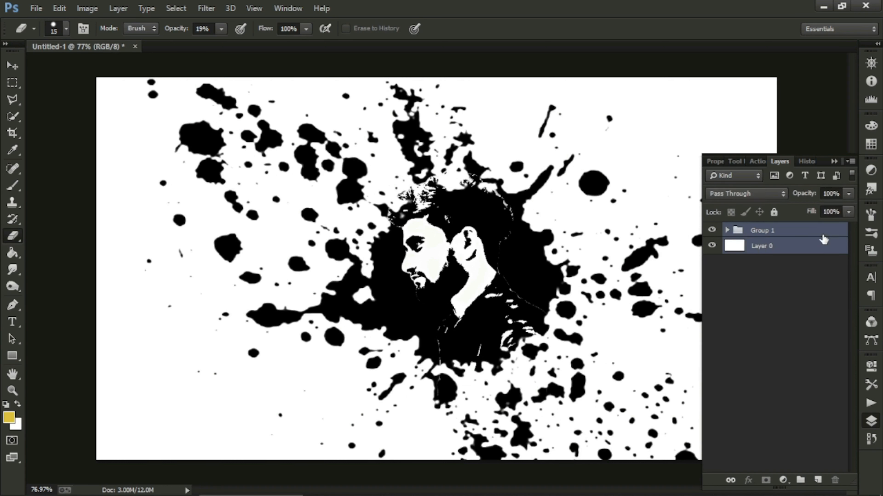
key(ctrl+g)
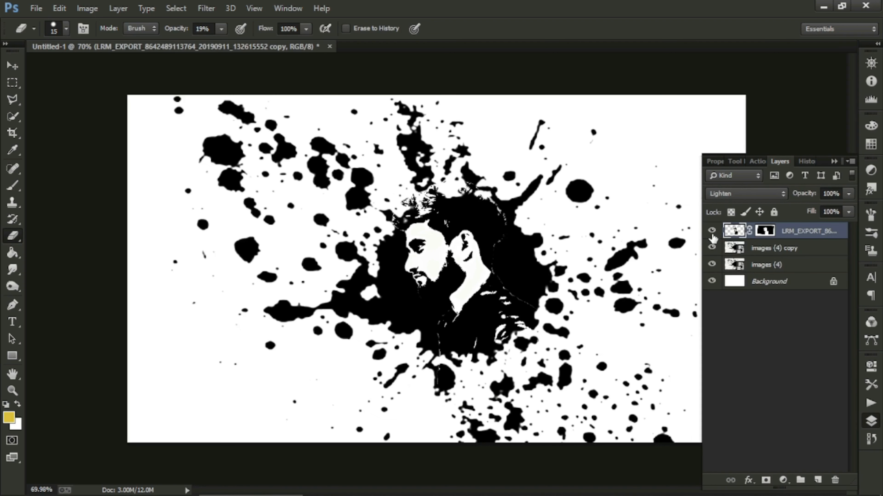